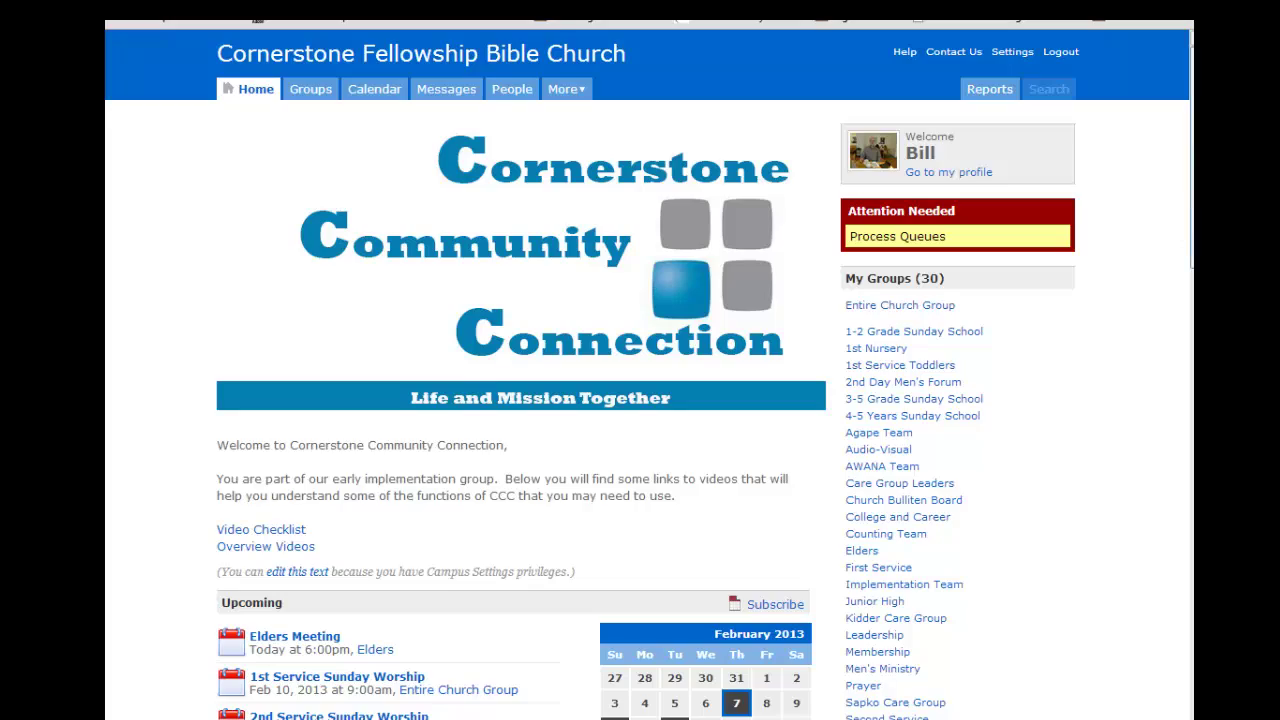
Open the personal profile for editing, review its basic and mailing address details, and save the profile
scroll(1177, 229, down, 3)
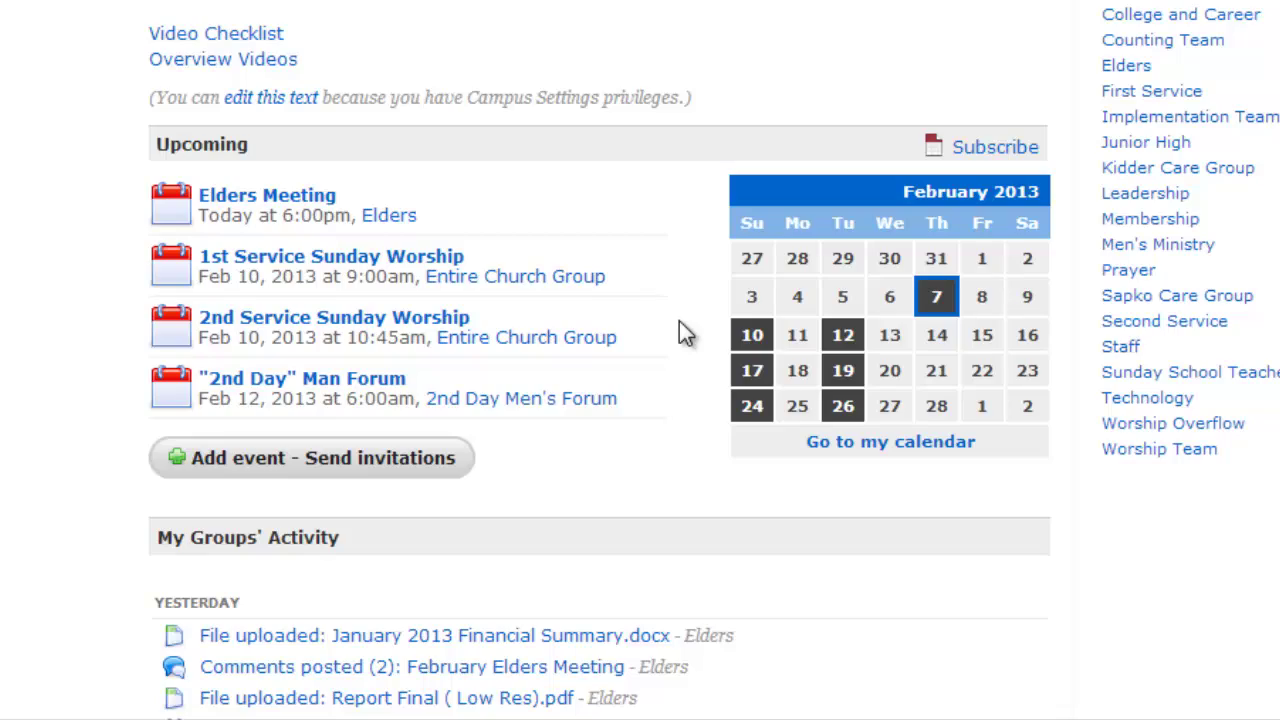
scroll(679, 321, up, 5)
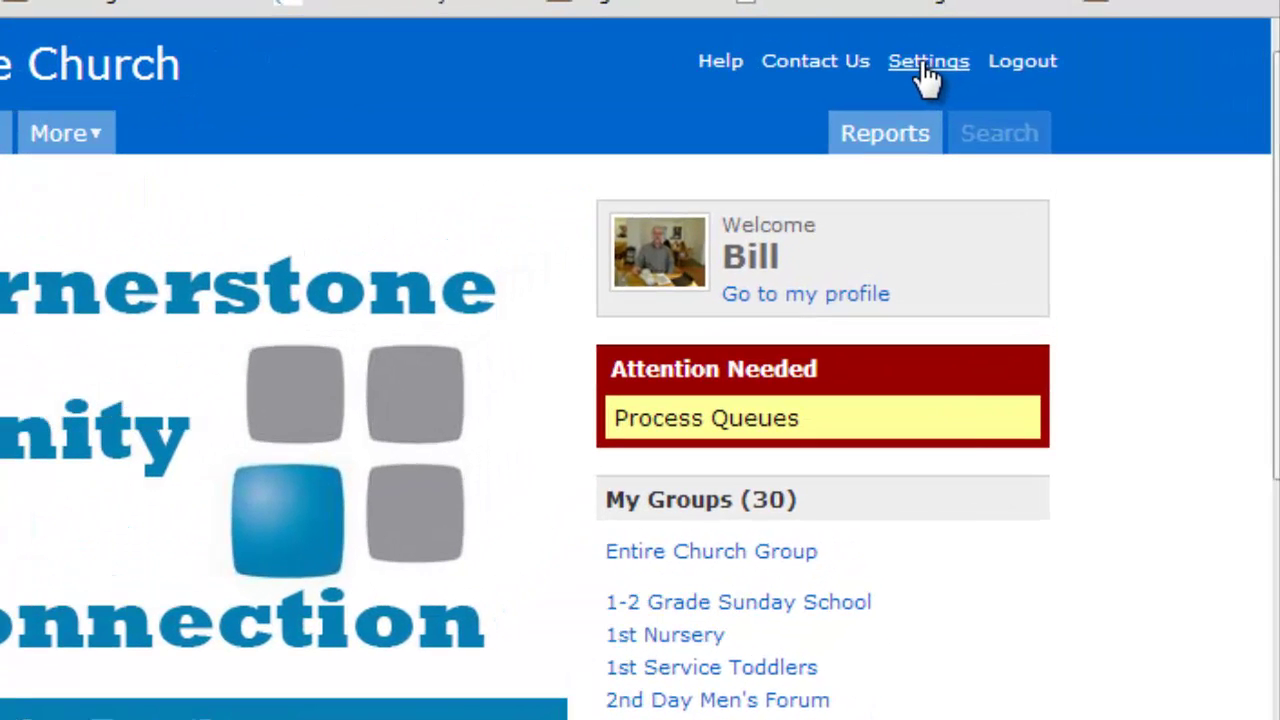
click(991, 21)
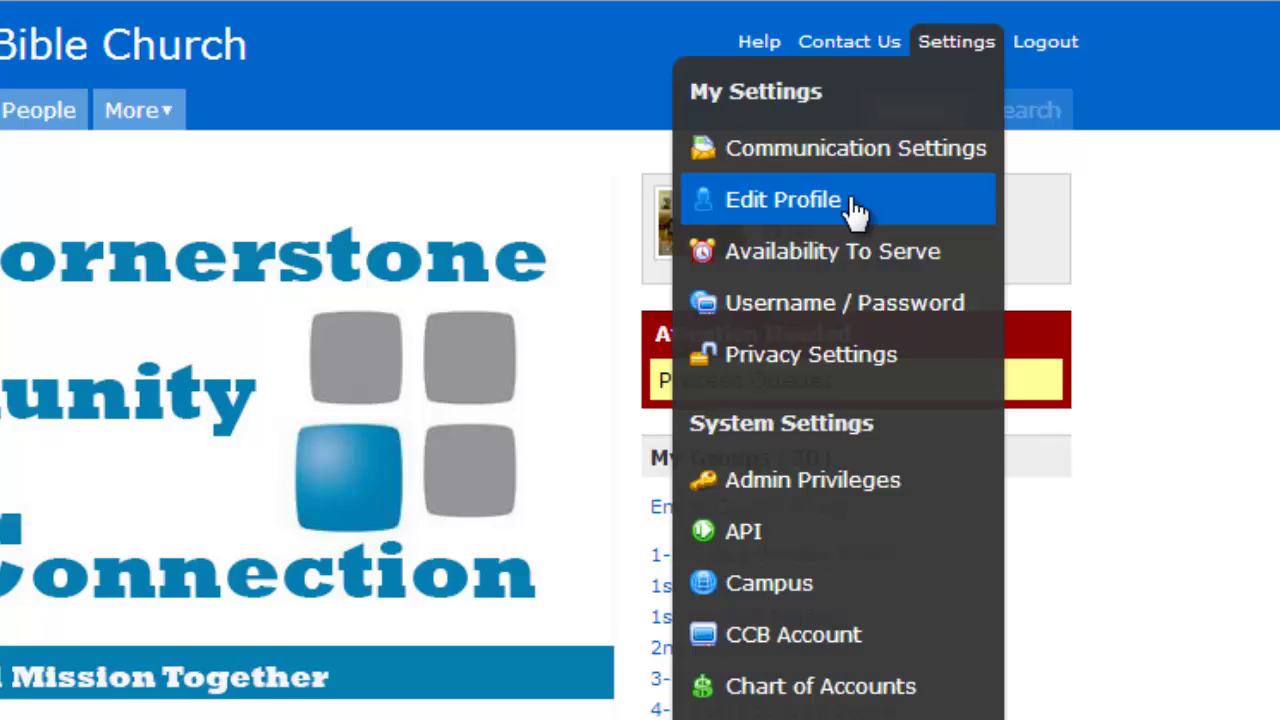
click(820, 237)
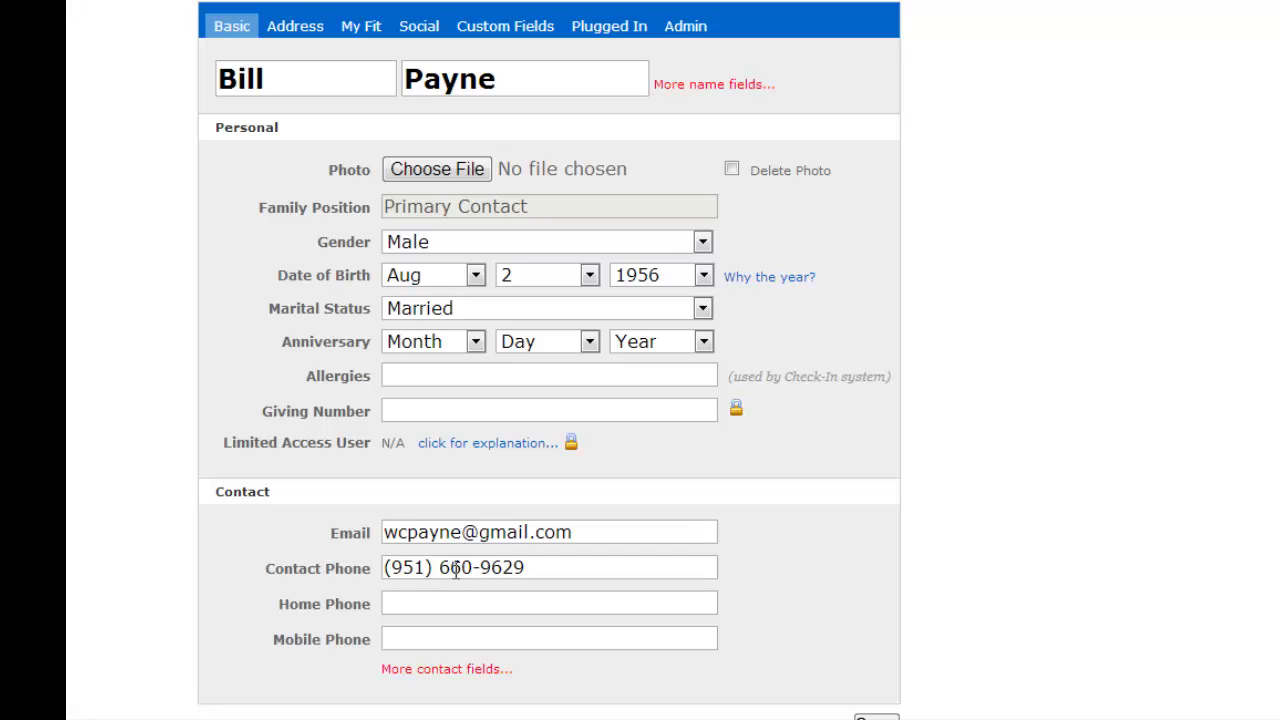
click(303, 28)
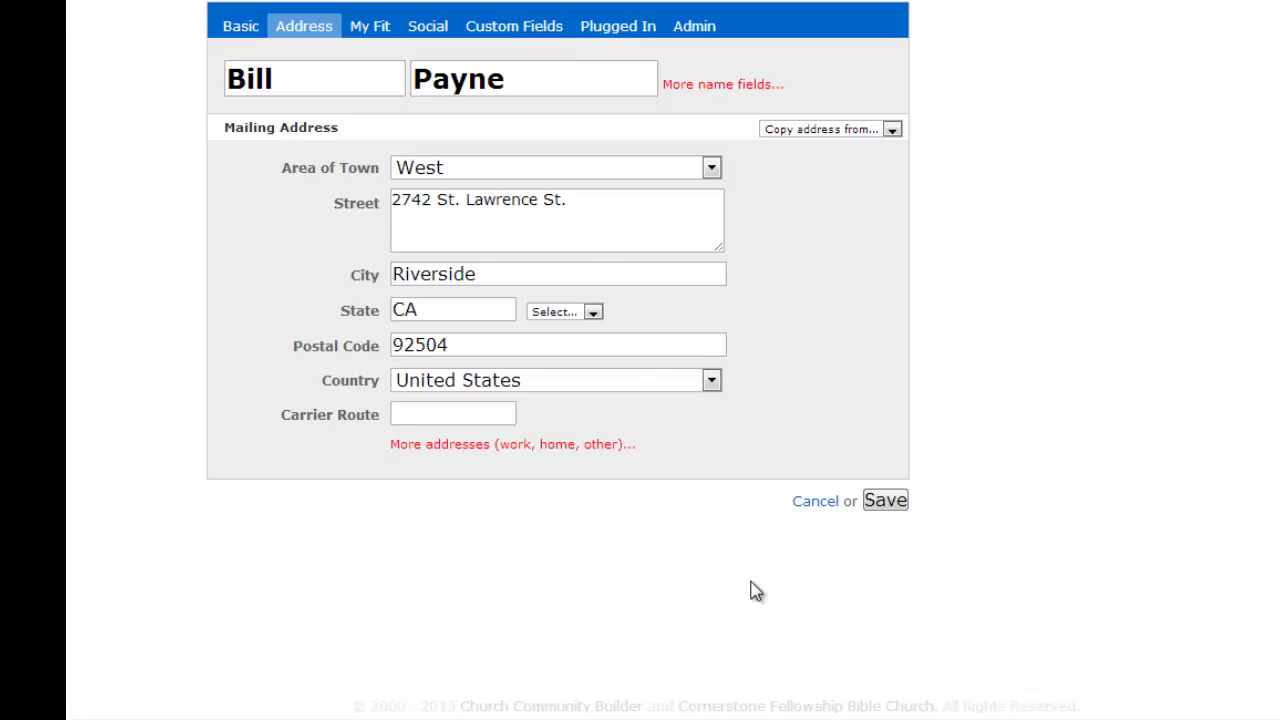
click(886, 502)
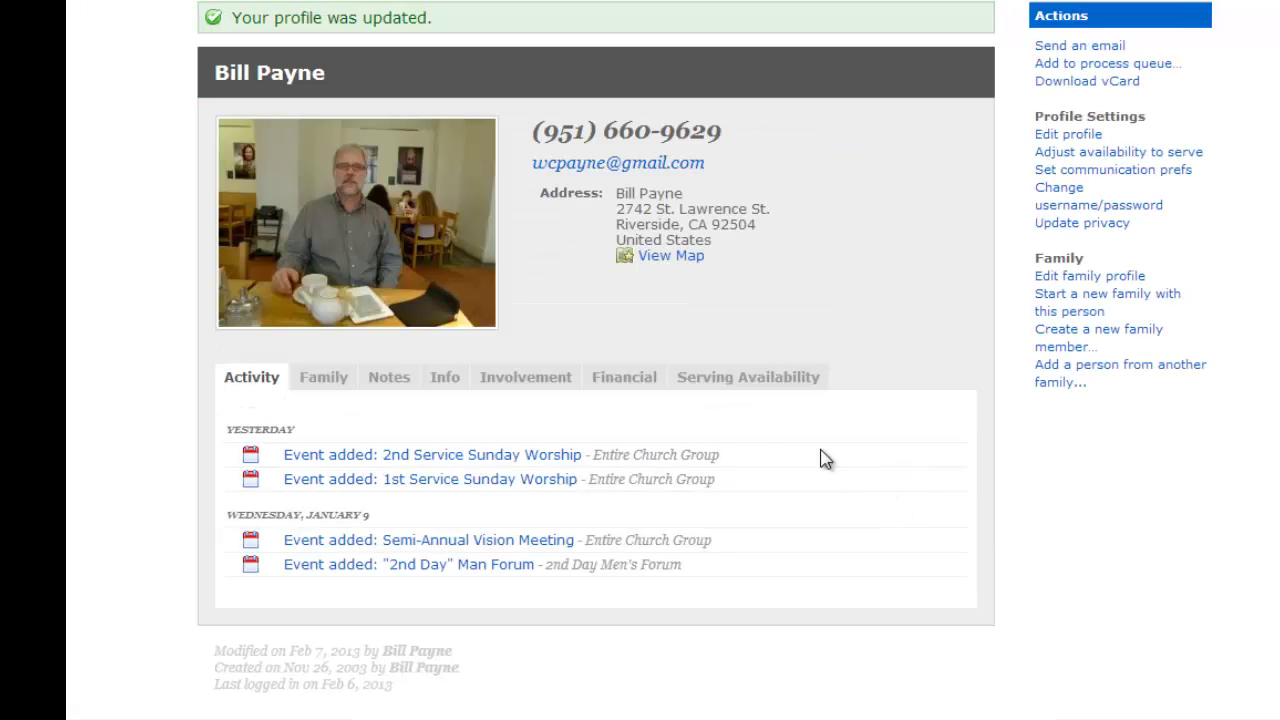
Reopen the profile for editing, and switch to the communication settings to examine the notification options for each group
click(604, 381)
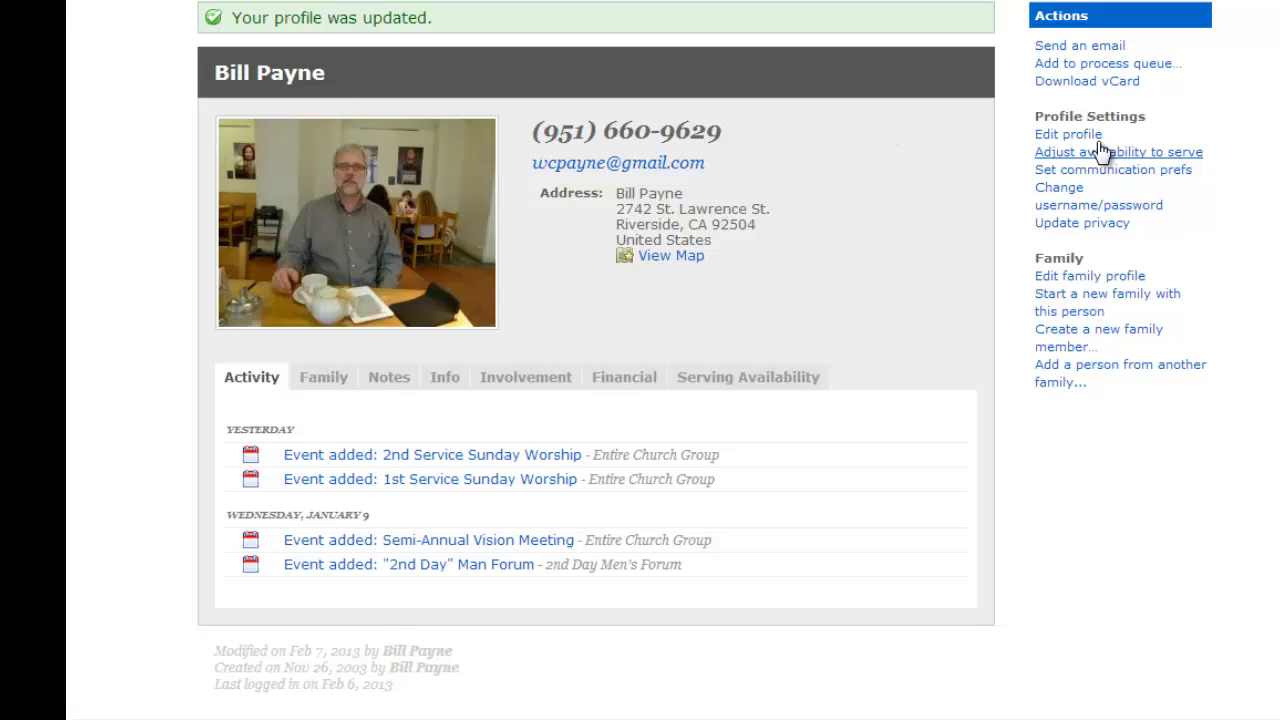
click(1045, 135)
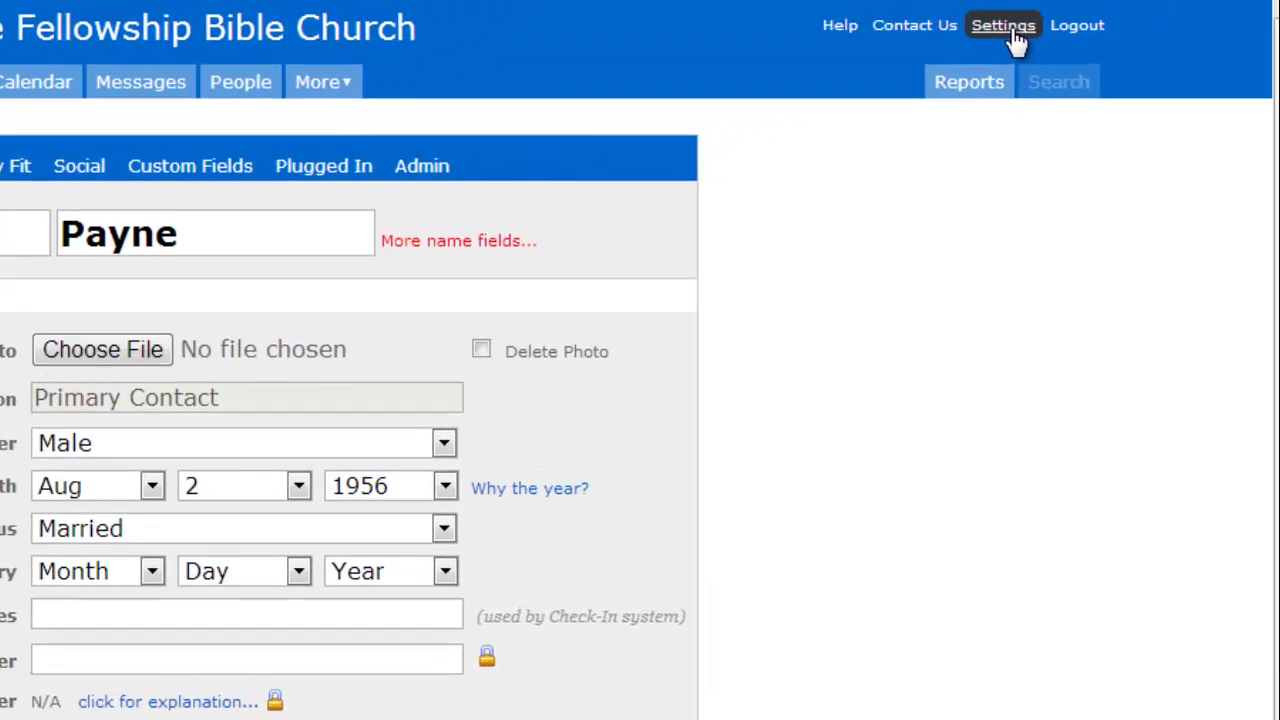
click(1135, 0)
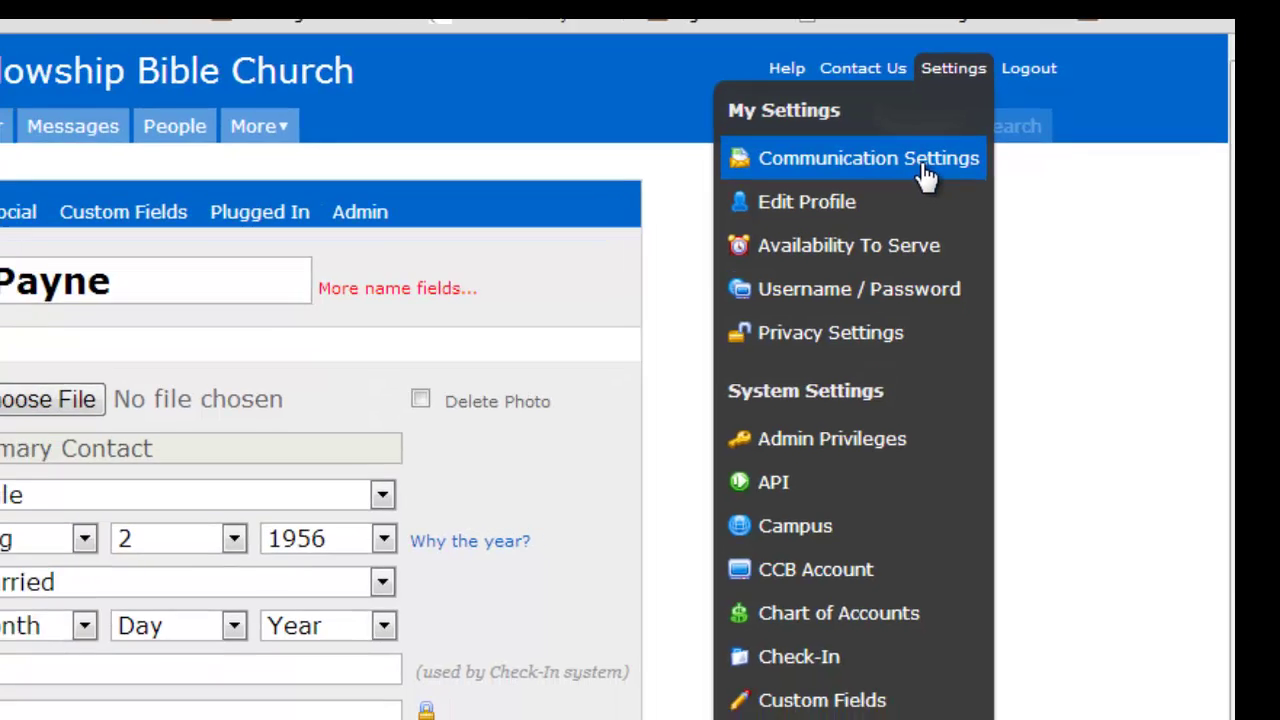
click(915, 182)
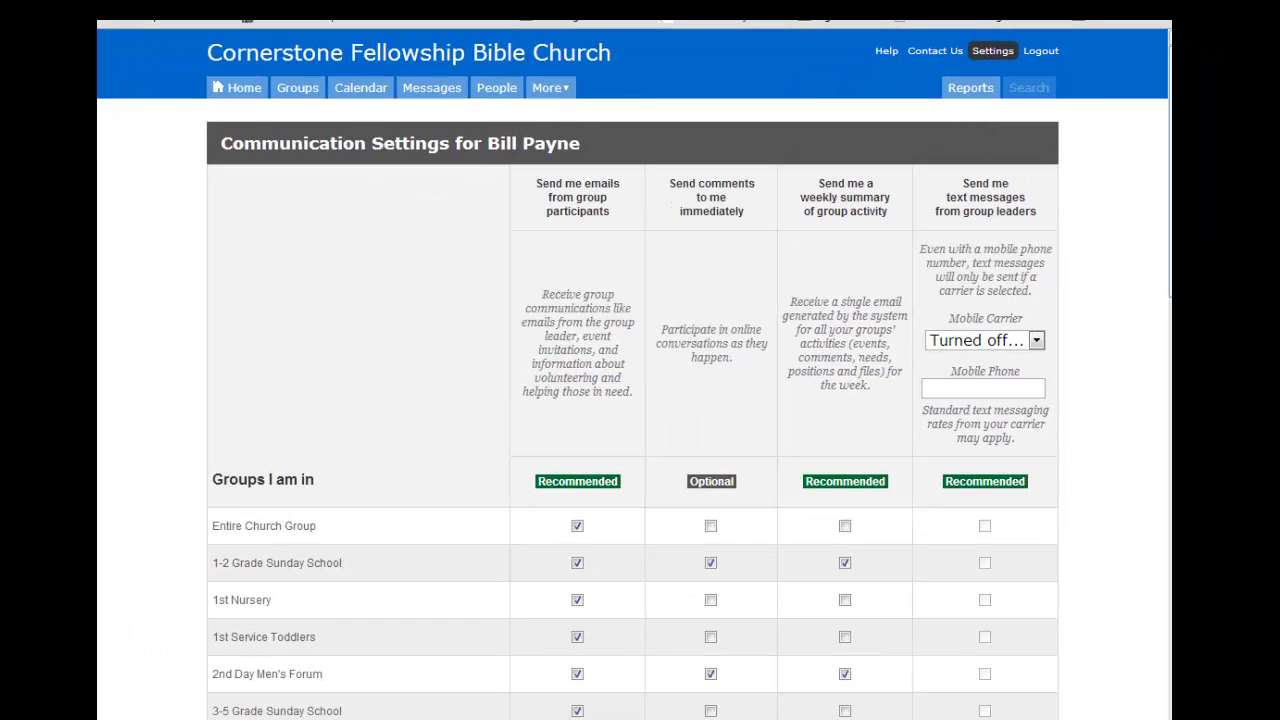
scroll(634, 373, down, 3)
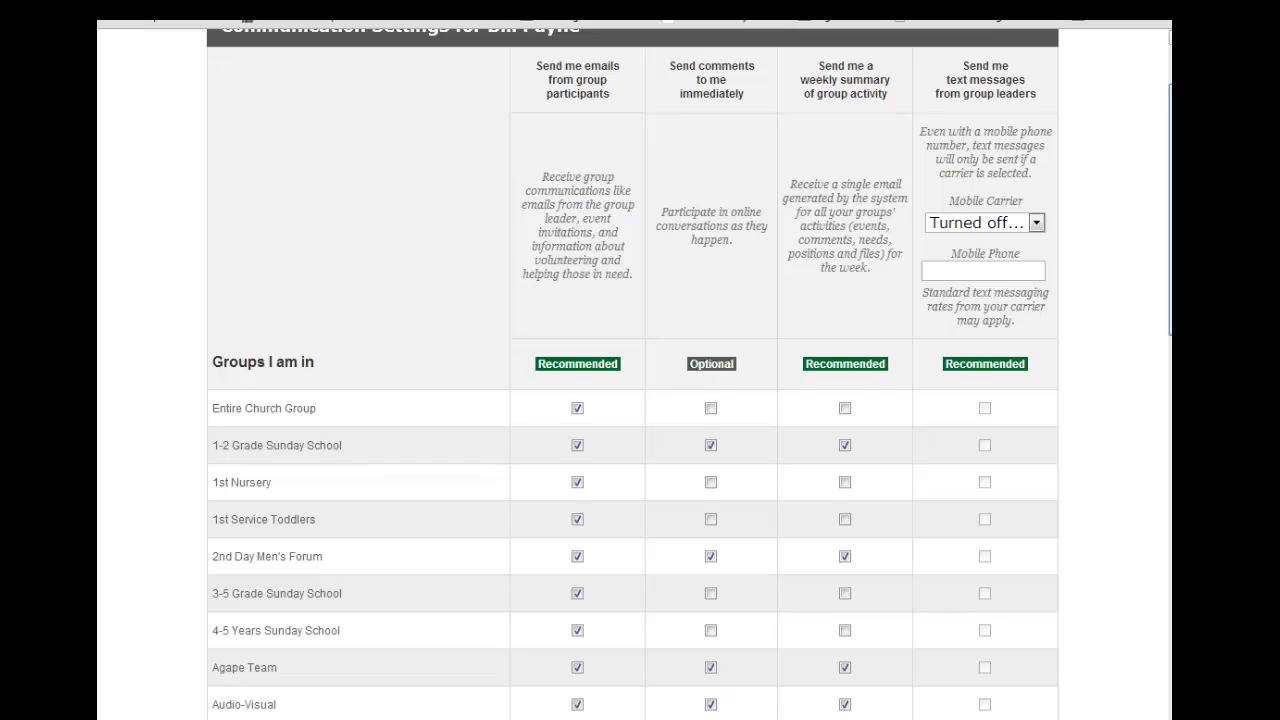
scroll(633, 371, up, 1)
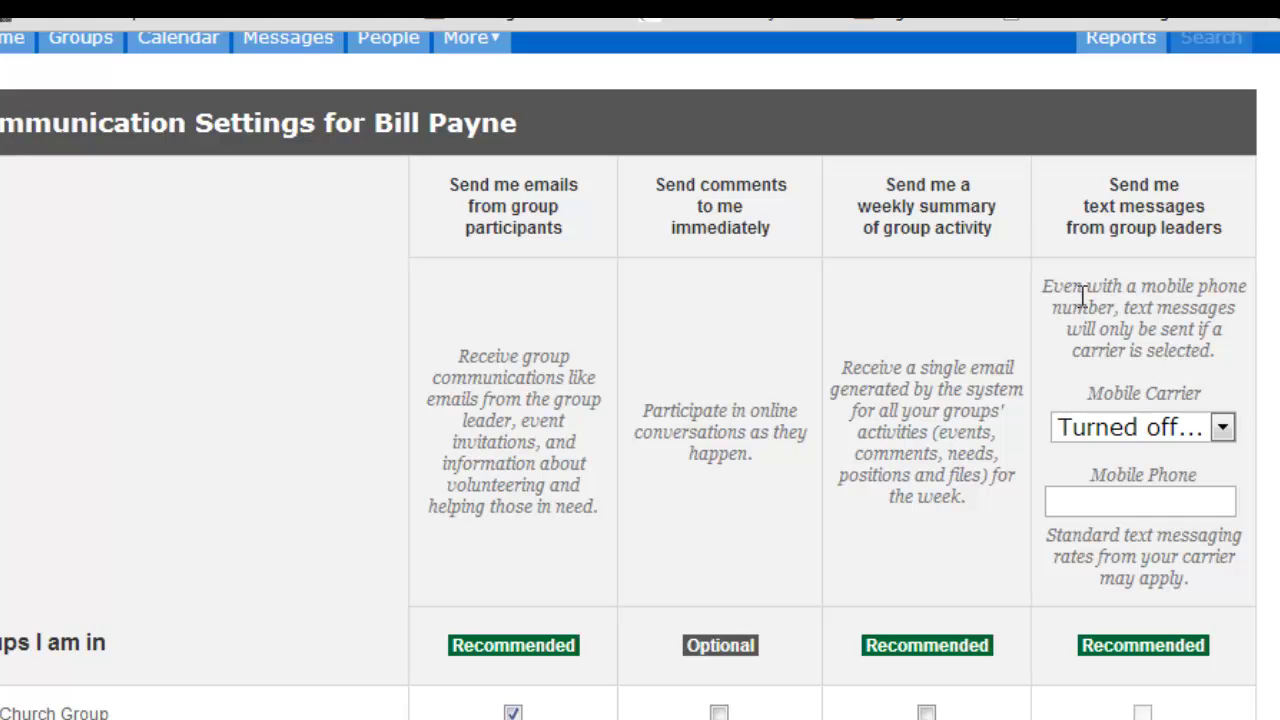
View the mobile carrier choices for text messages, and review the future group defaults, general church communication and email address options
click(1222, 427)
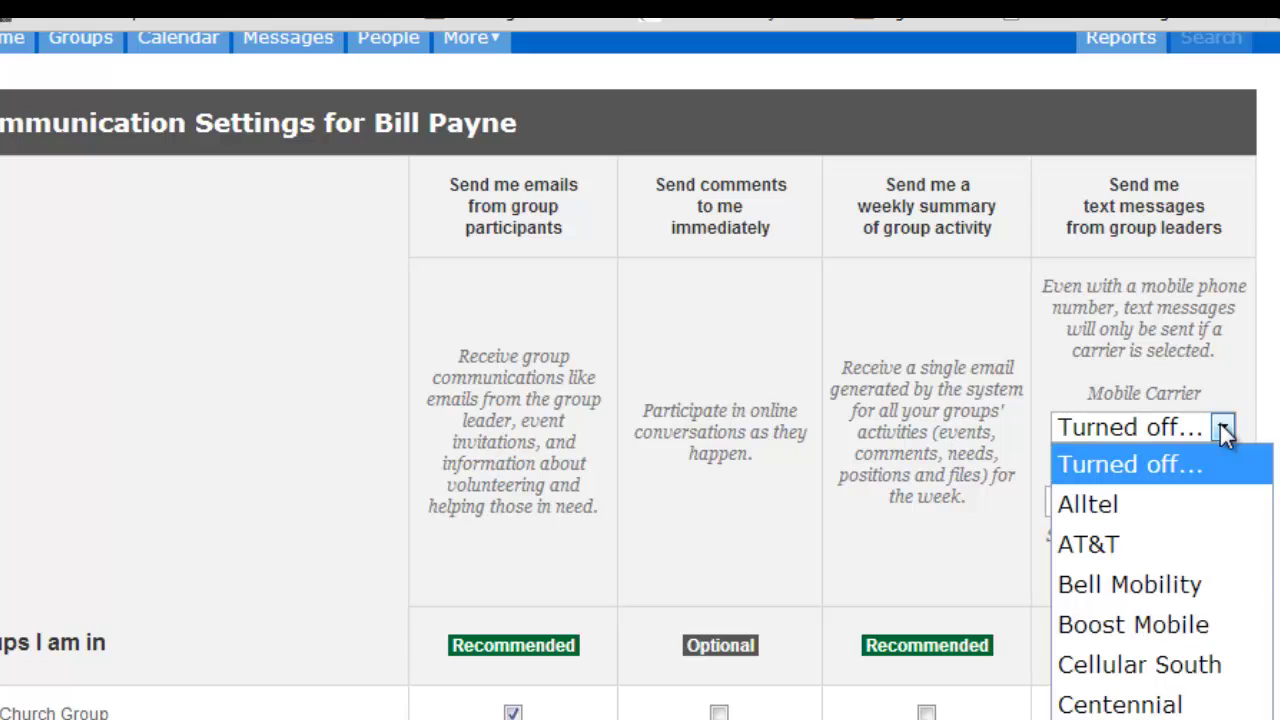
click(1222, 427)
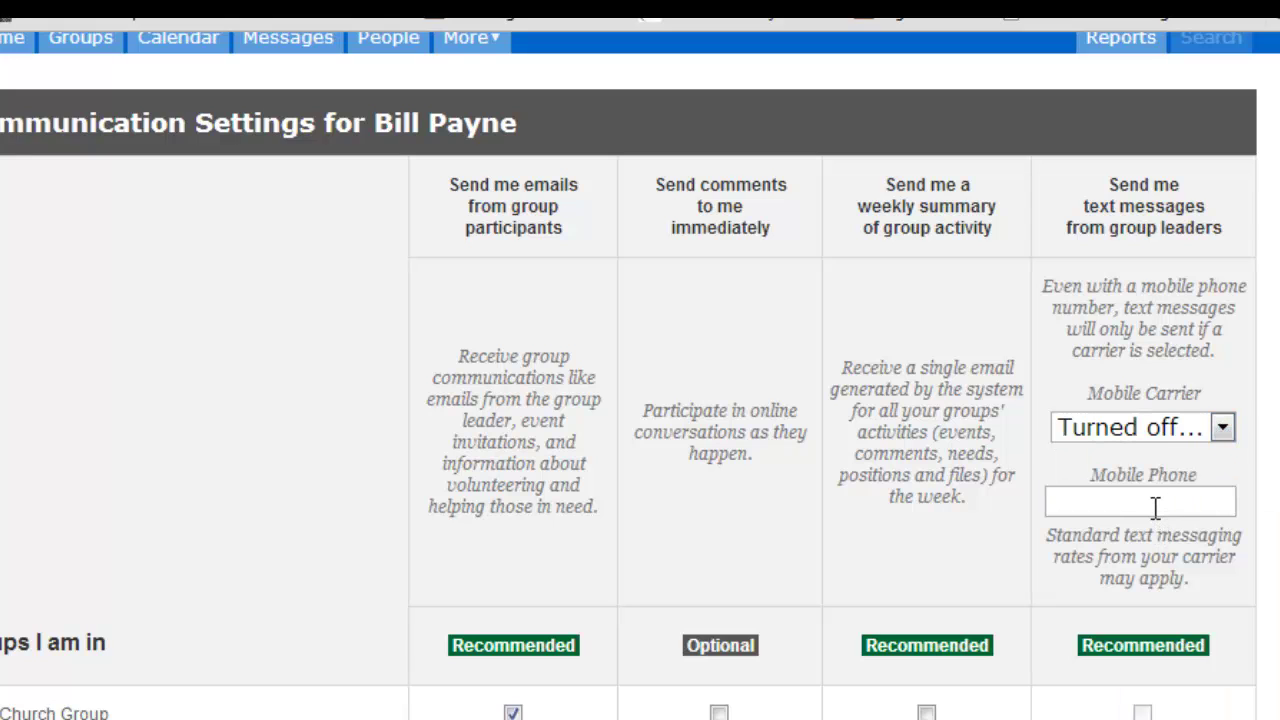
click(1155, 507)
scroll(640, 400, down, 10)
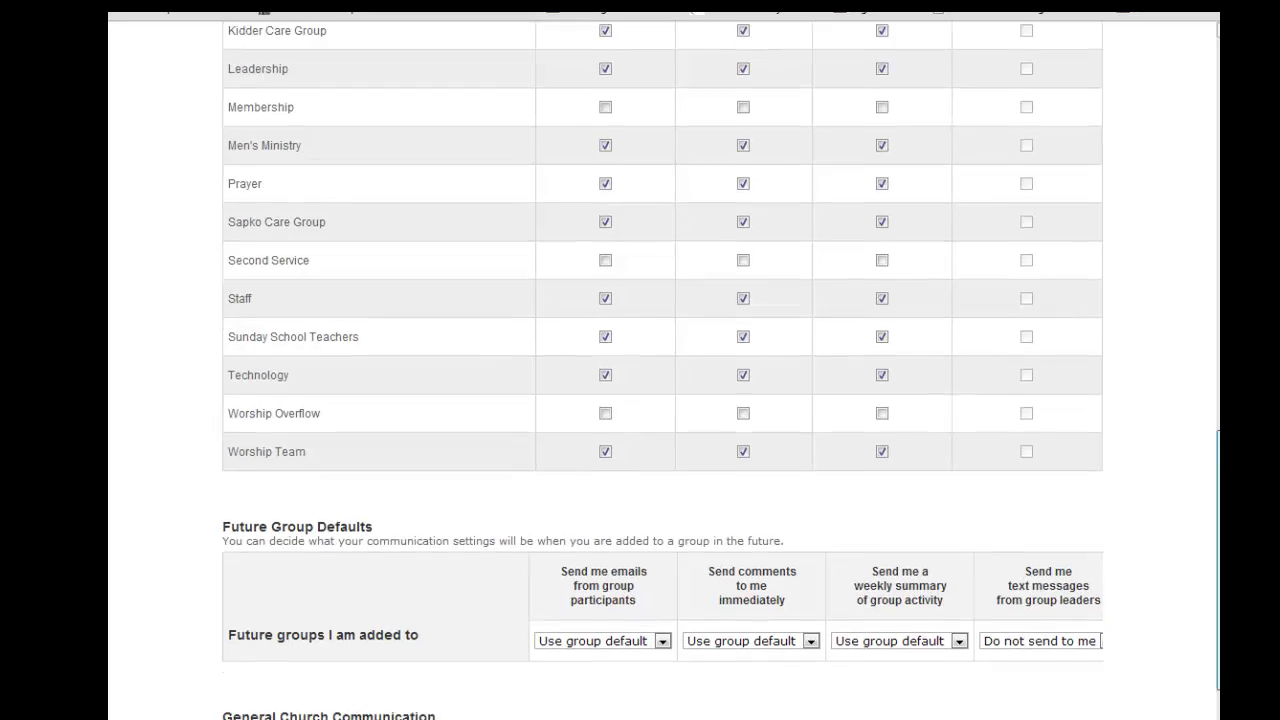
scroll(663, 370, down, 3)
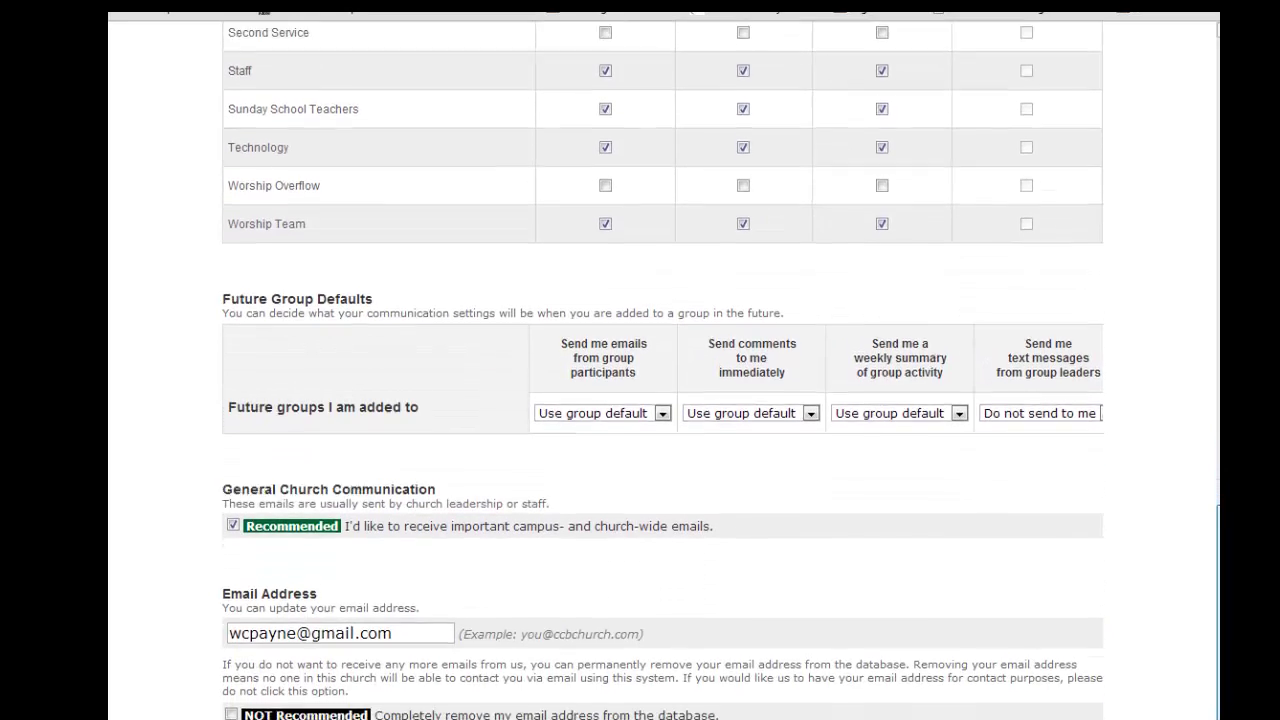
scroll(663, 370, down, 1)
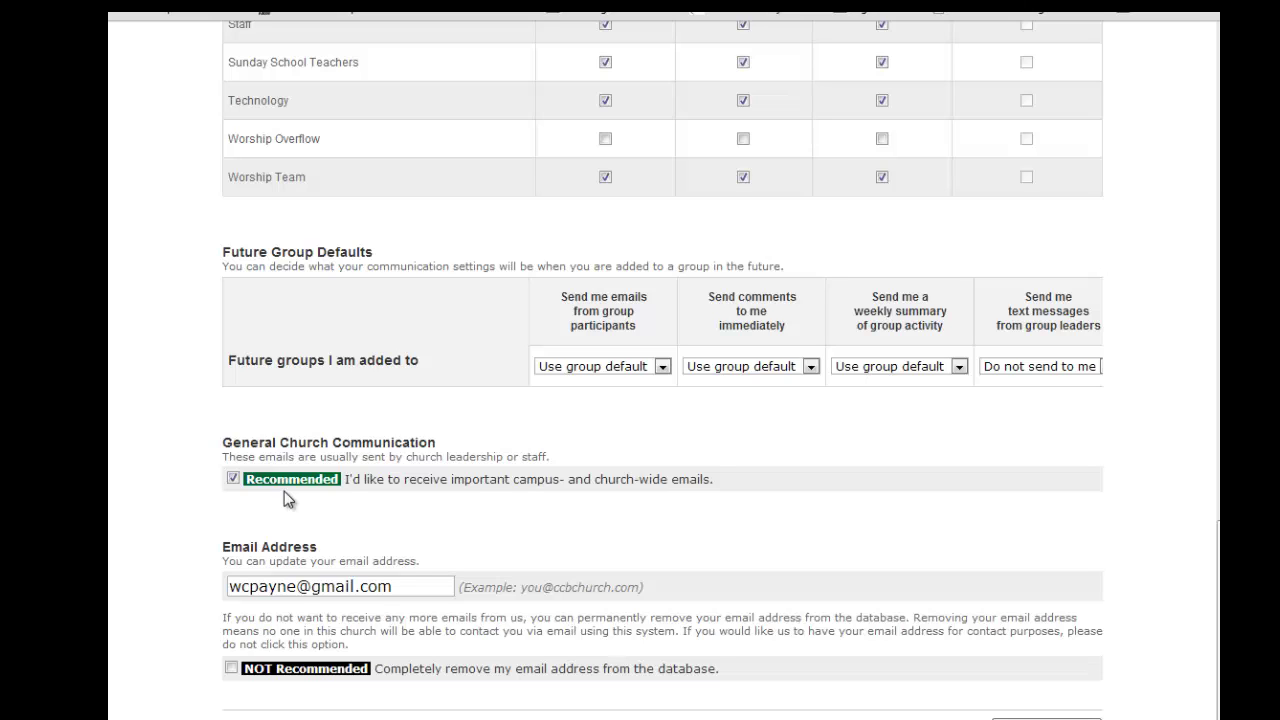
scroll(1192, 509, down, 1)
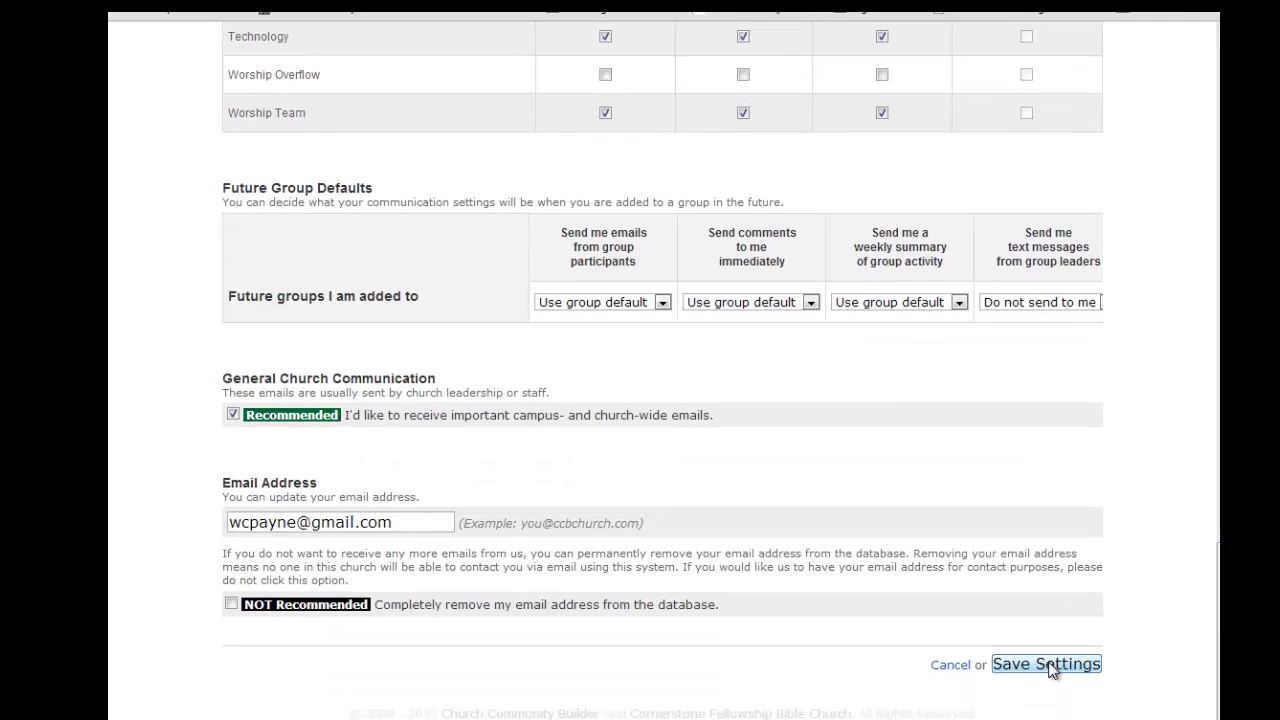
drag(1195, 618, 1189, 95)
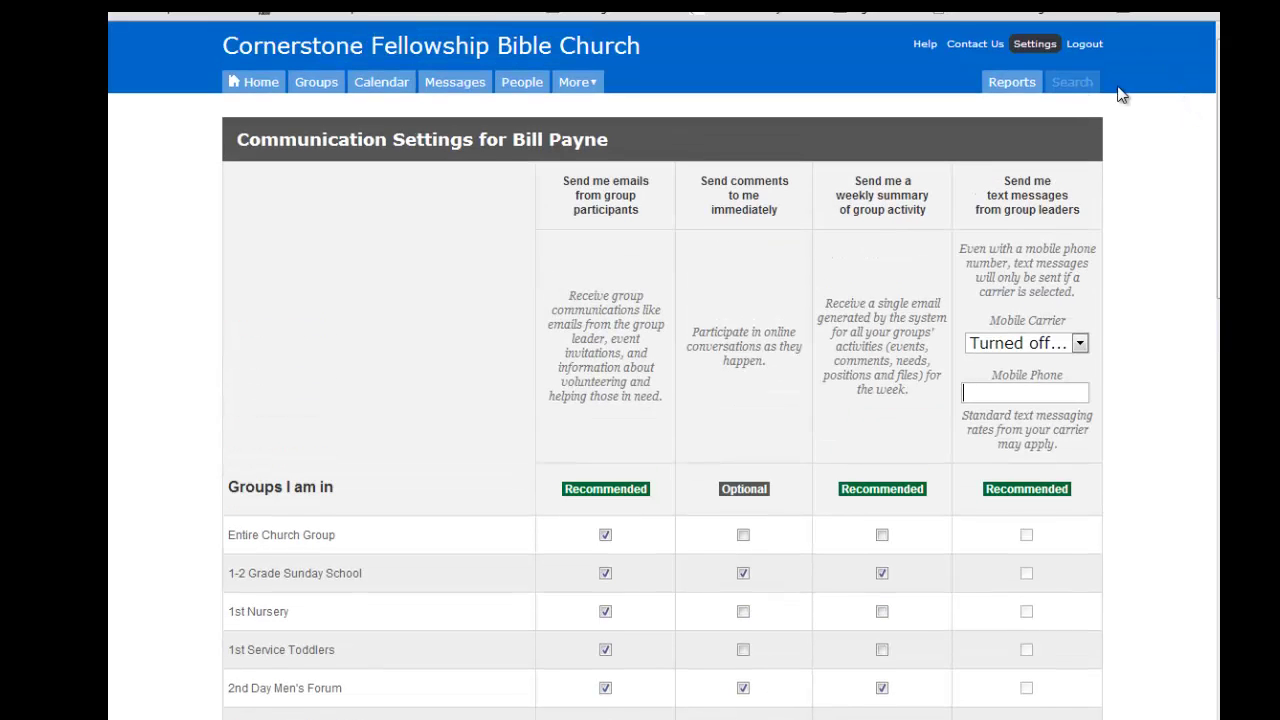
Open the privacy settings and view the sharing levels available for Birthday Month & Day
click(1041, 47)
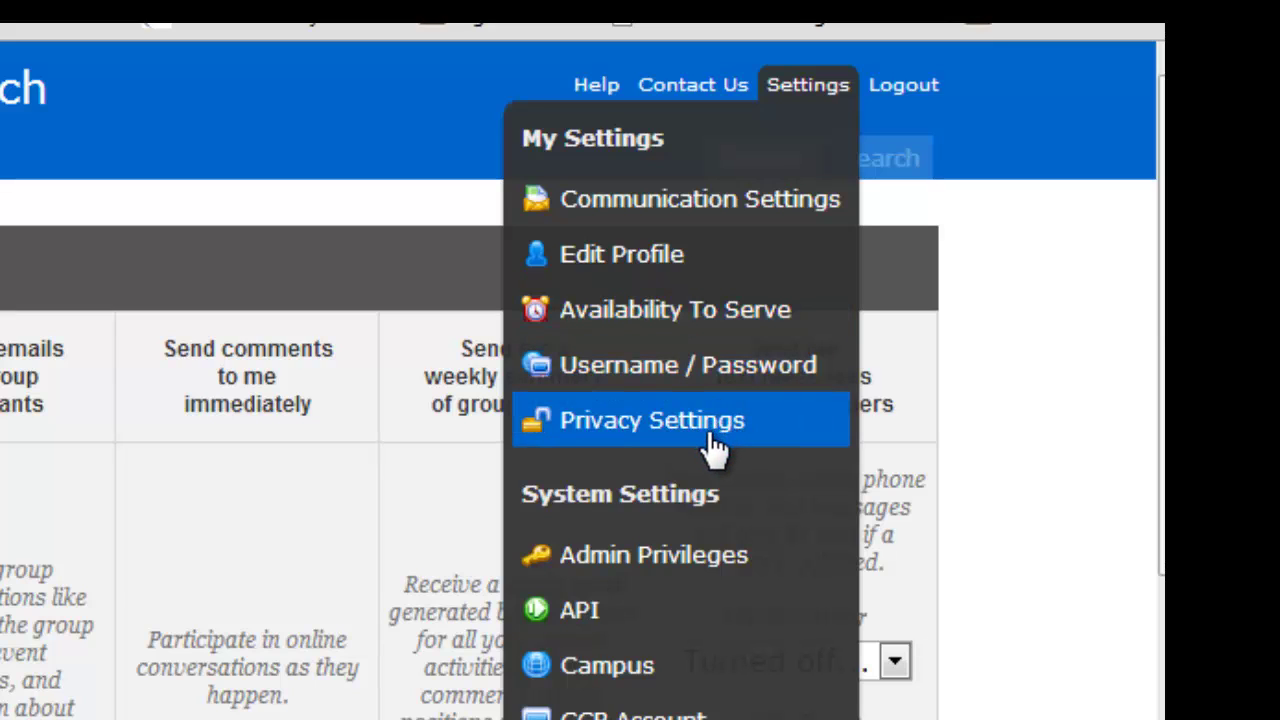
click(714, 448)
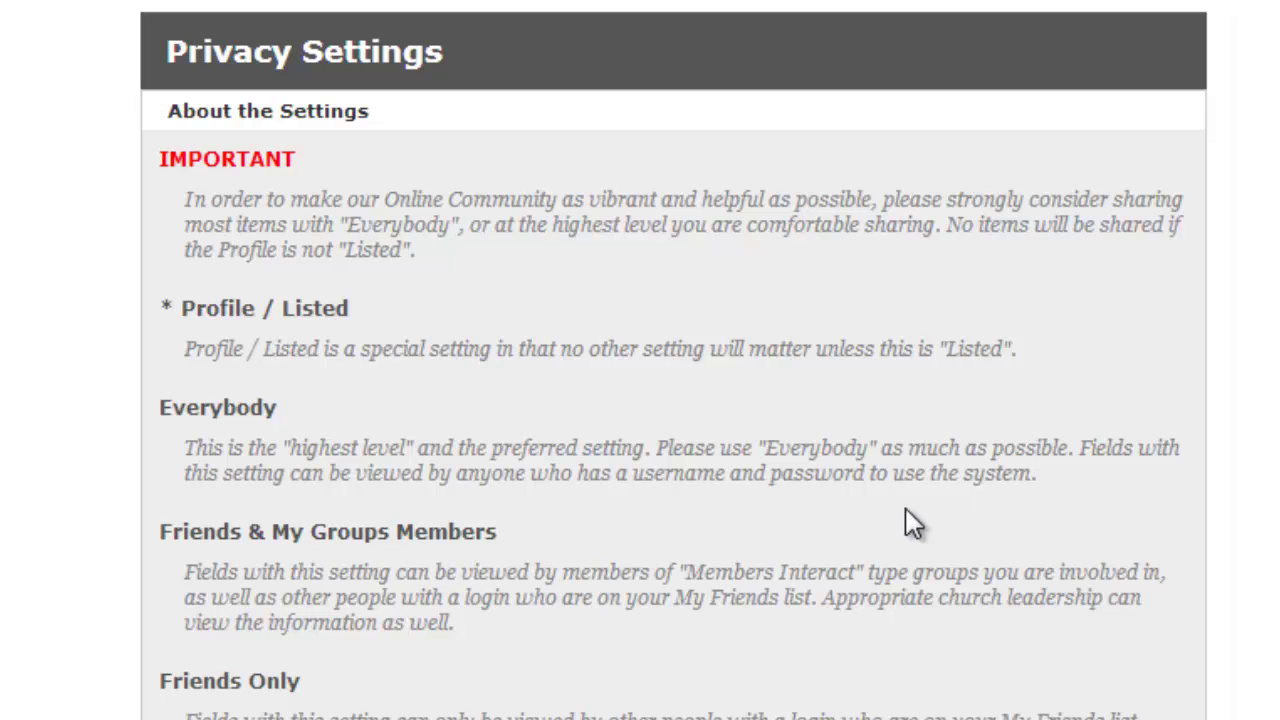
scroll(534, 360, down, 5)
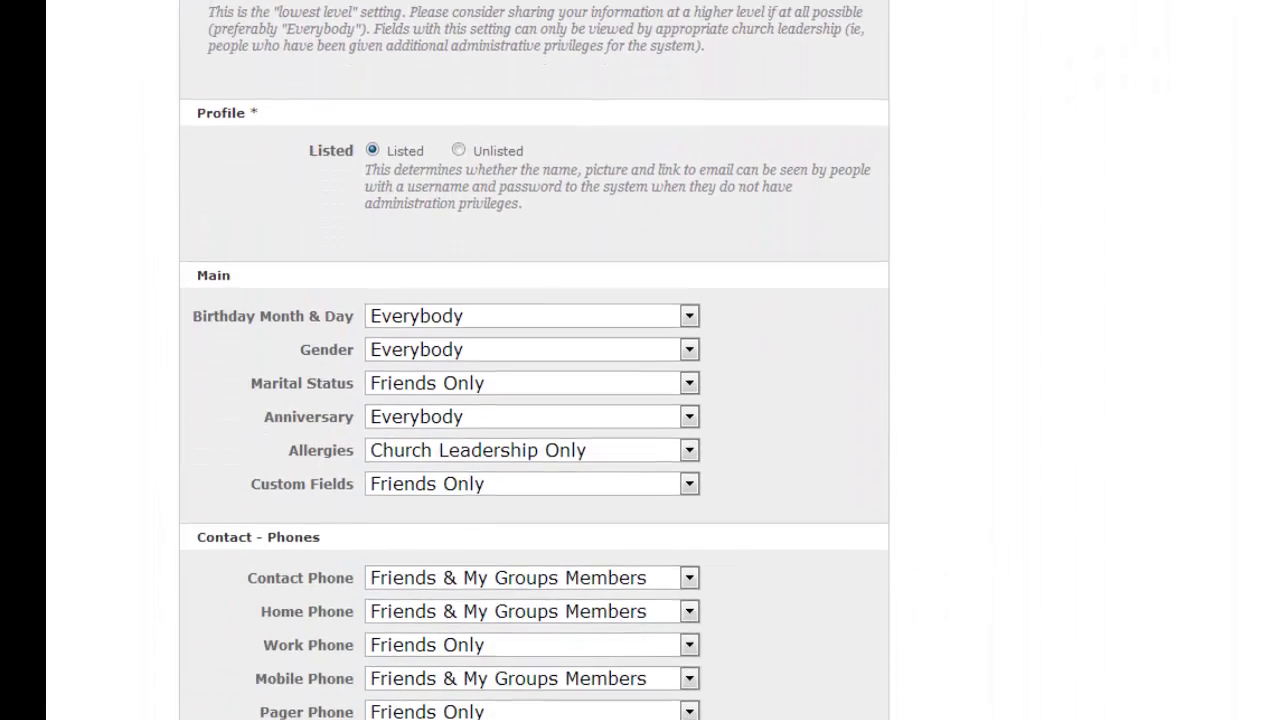
scroll(534, 360, down, 3)
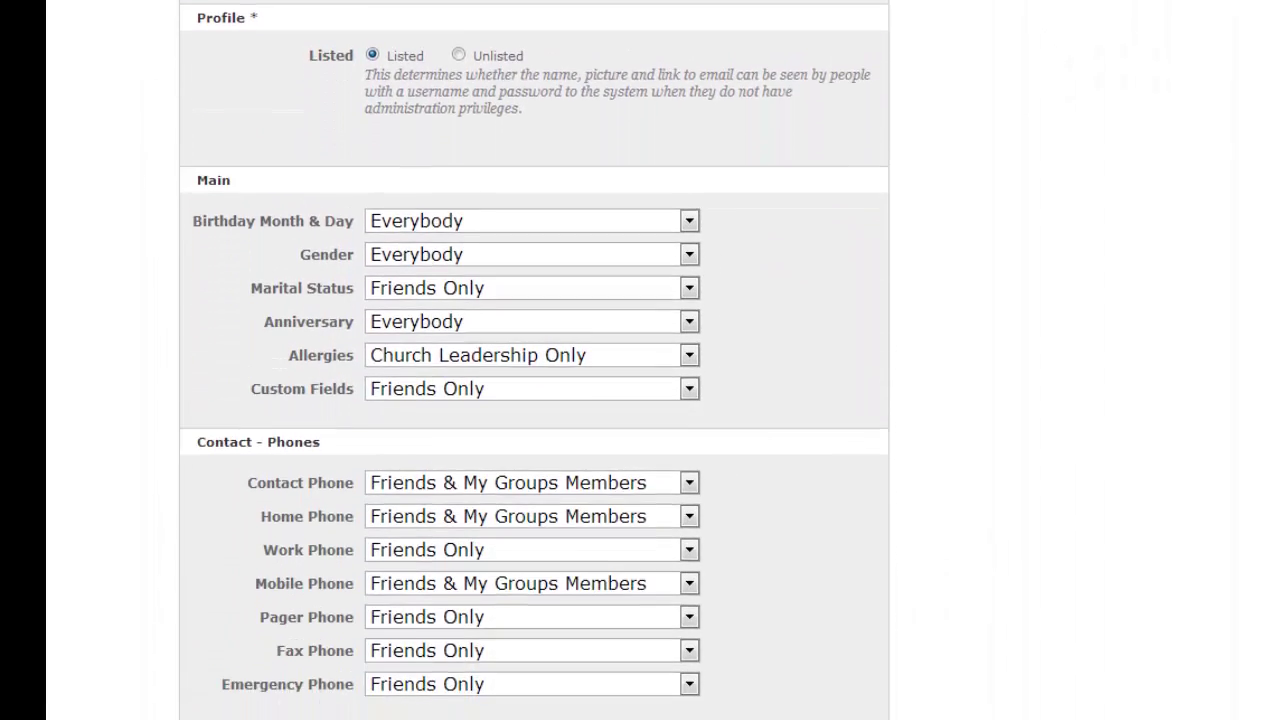
scroll(534, 360, down, 1)
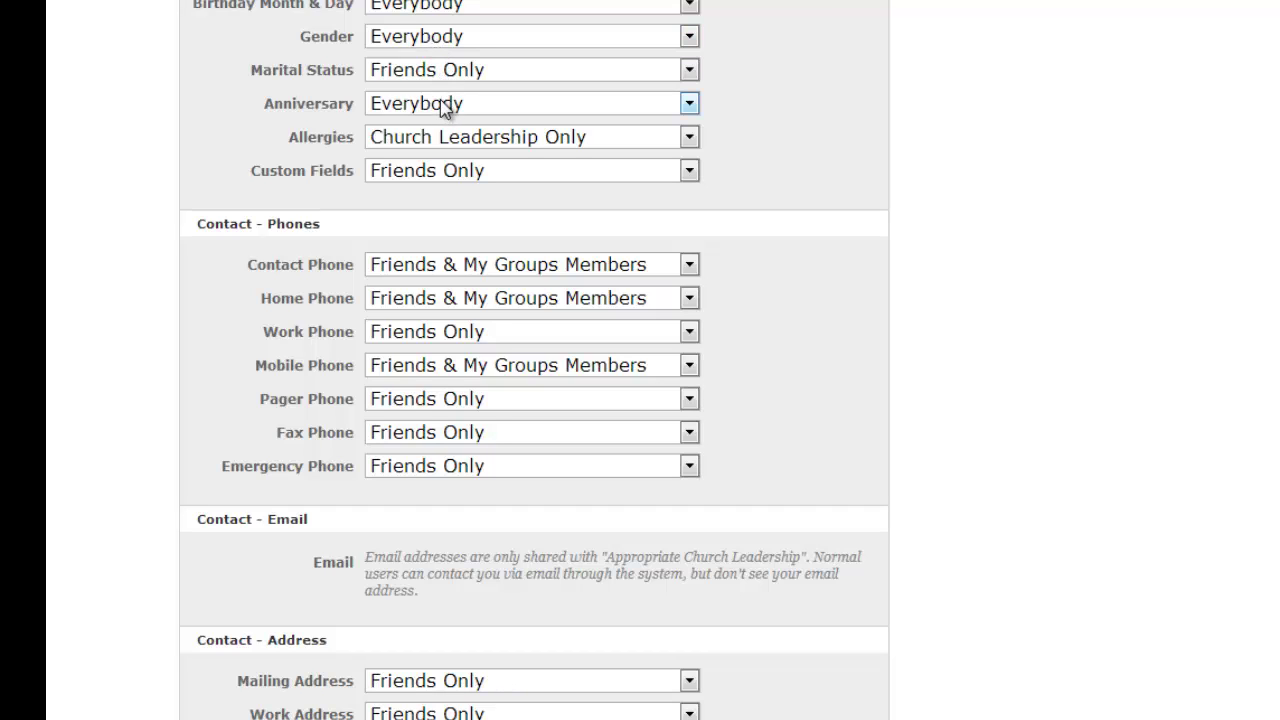
click(467, 7)
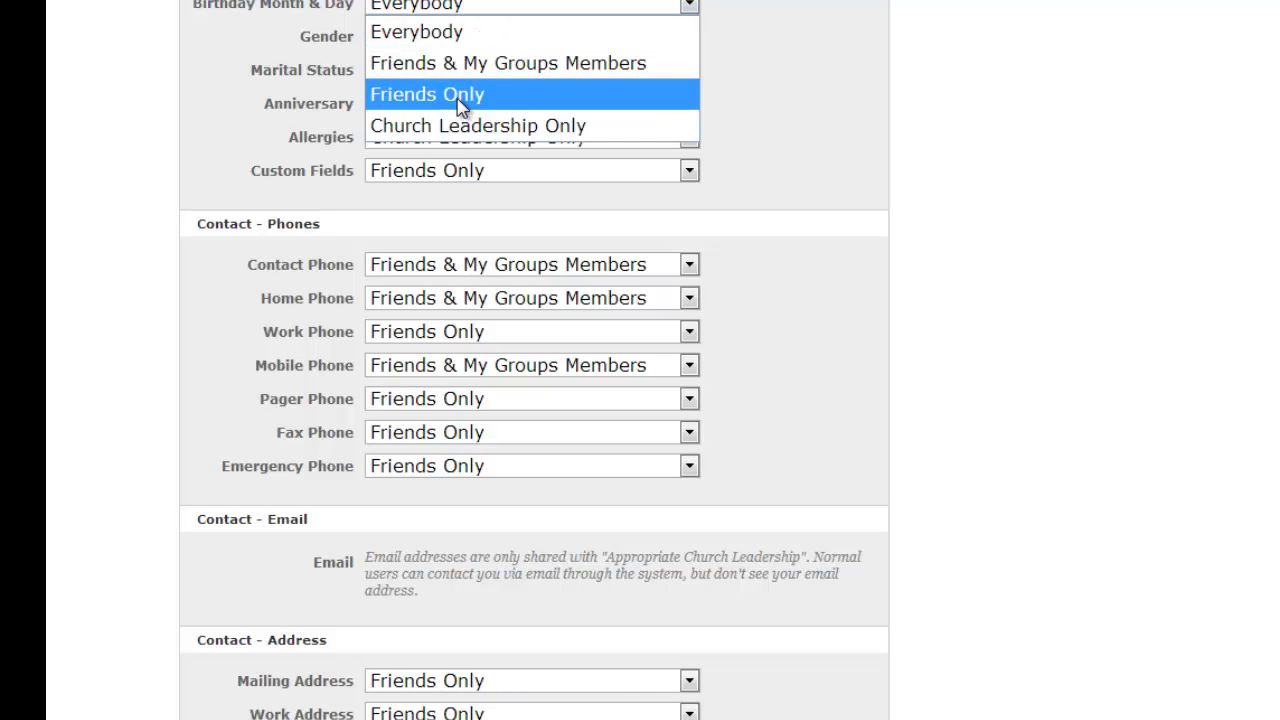
click(831, 30)
Review the privacy levels for phones, addresses and other information, and save the privacy settings
scroll(832, 33, down, 3)
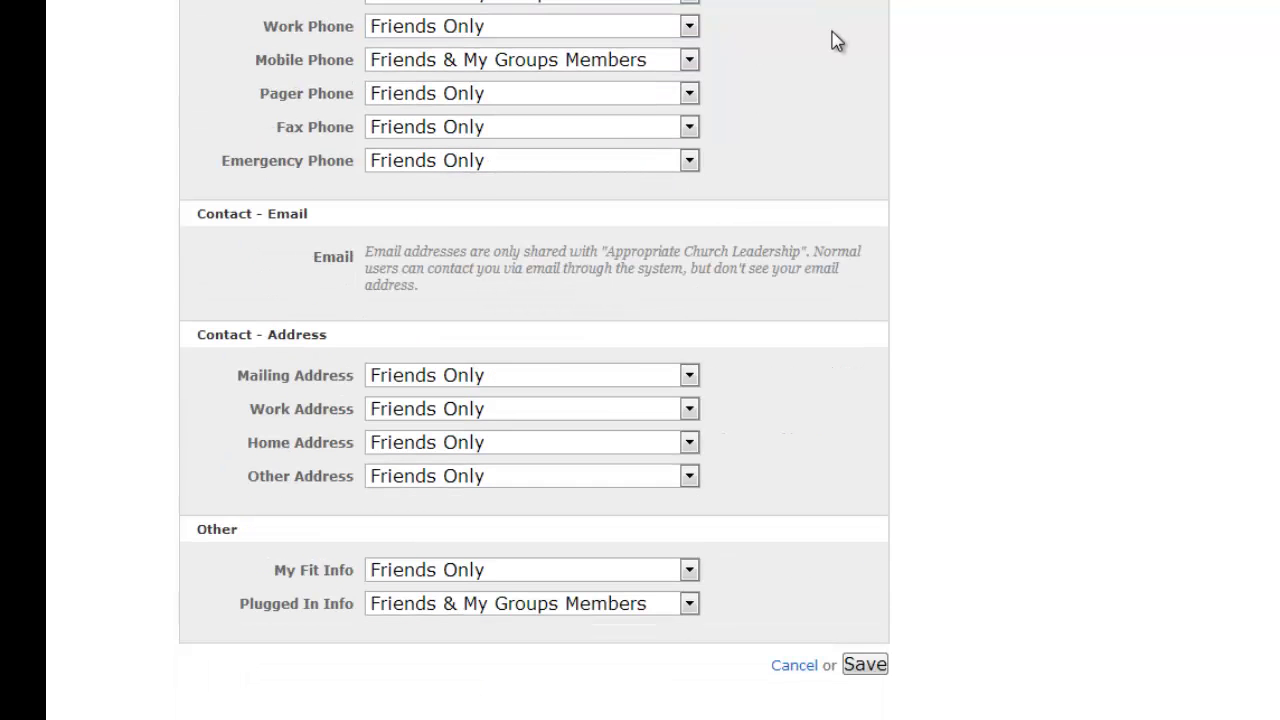
scroll(836, 40, up, 2)
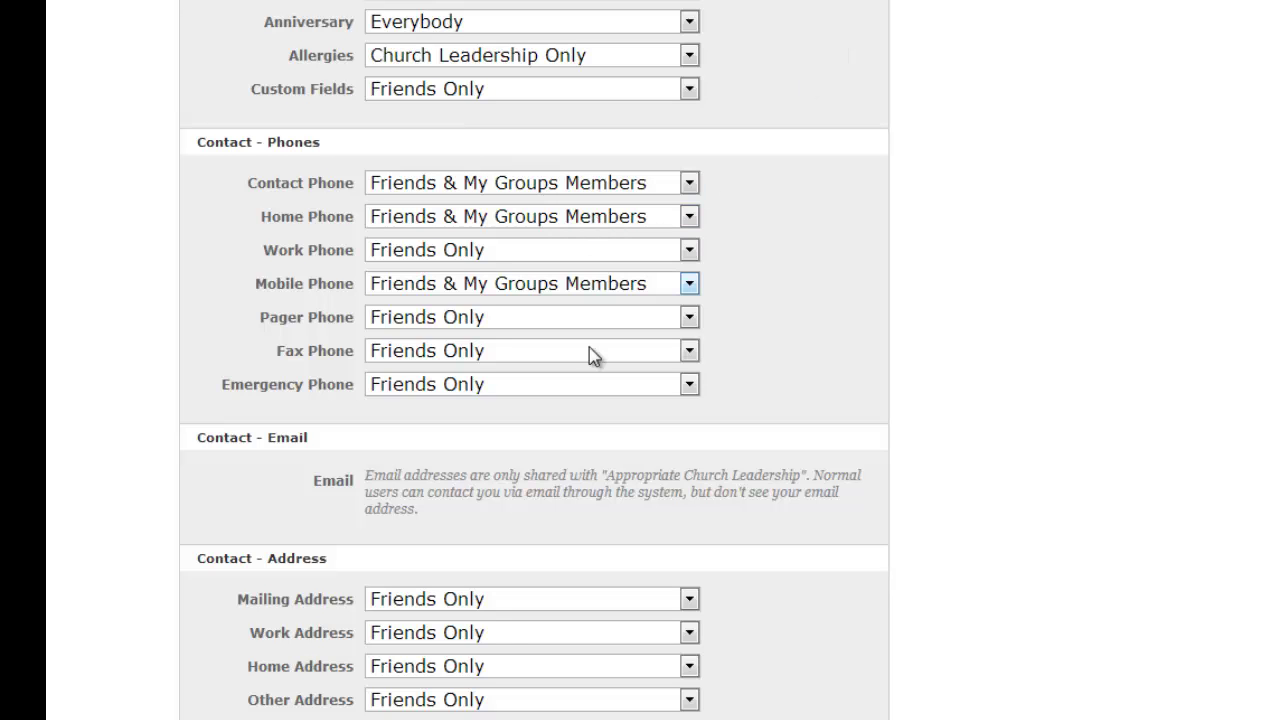
scroll(557, 415, down, 2)
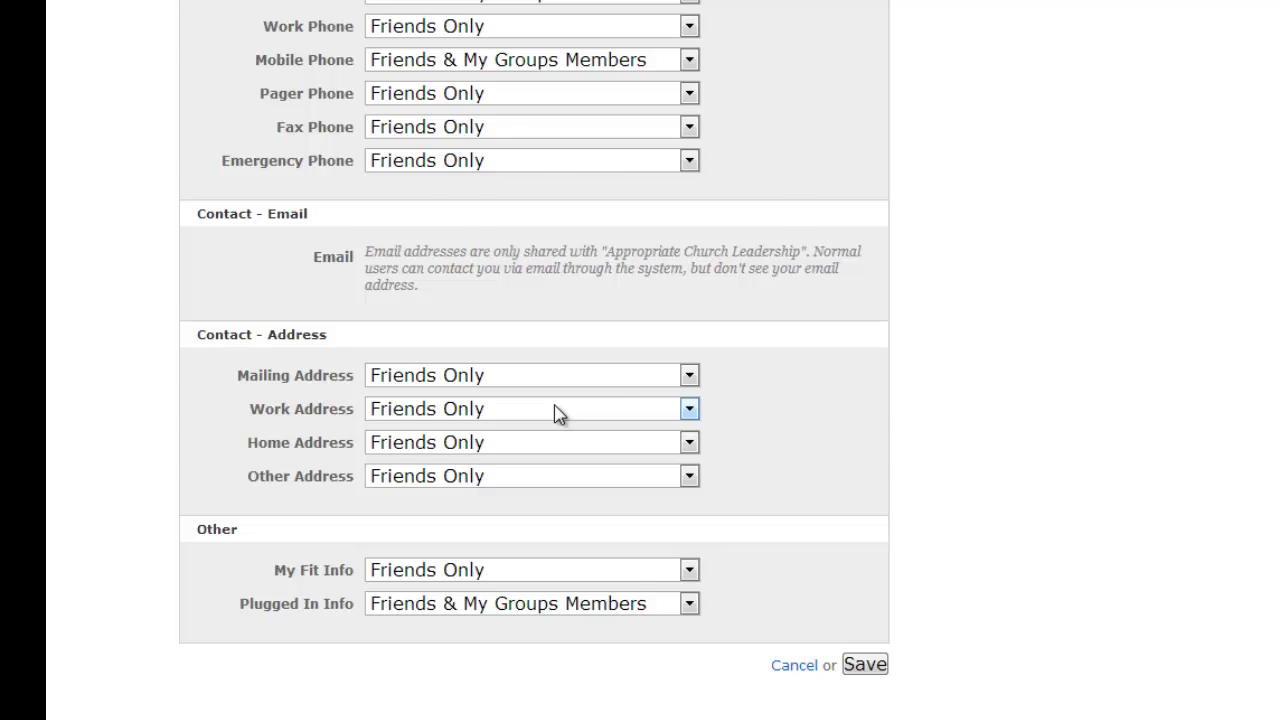
scroll(557, 415, up, 2)
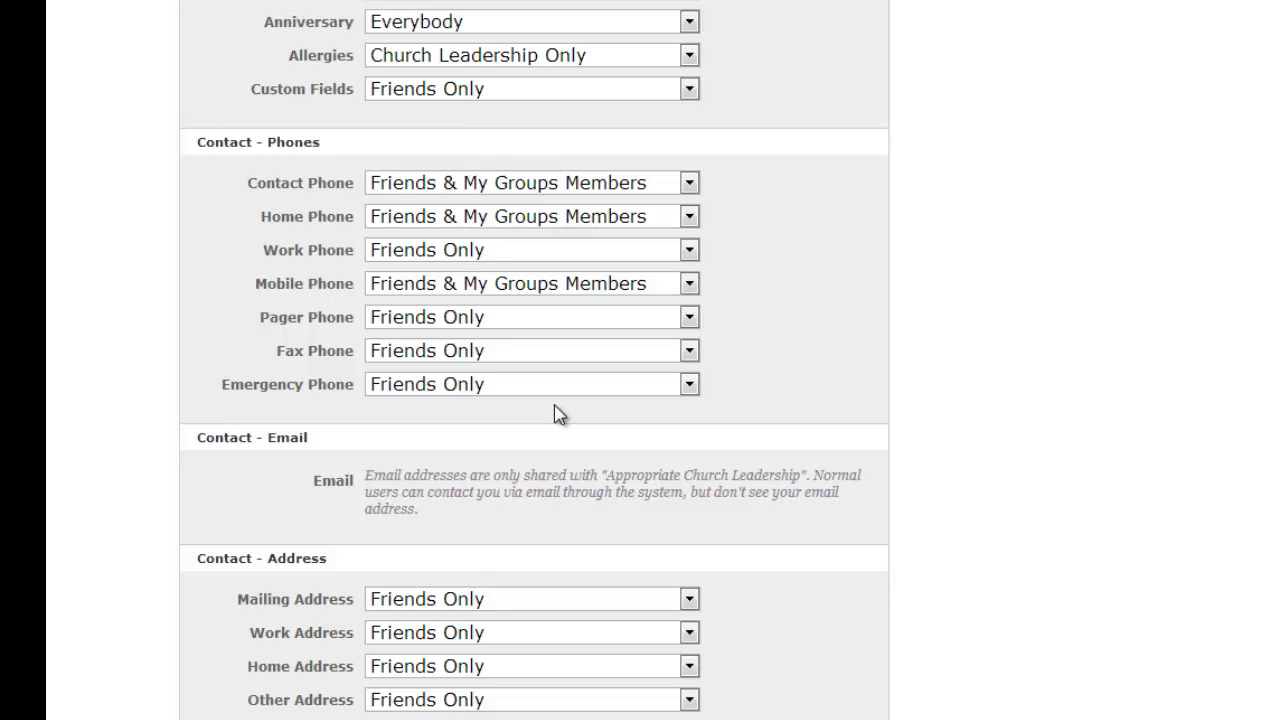
scroll(557, 415, down, 2)
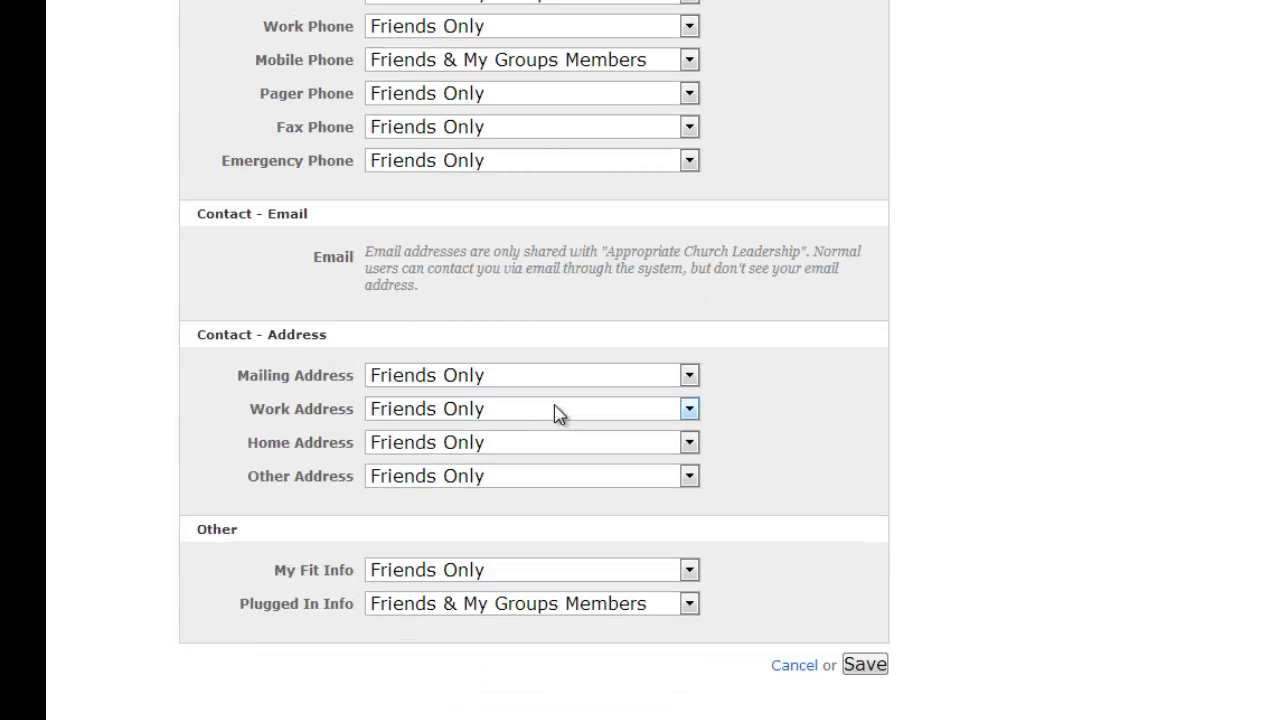
click(866, 665)
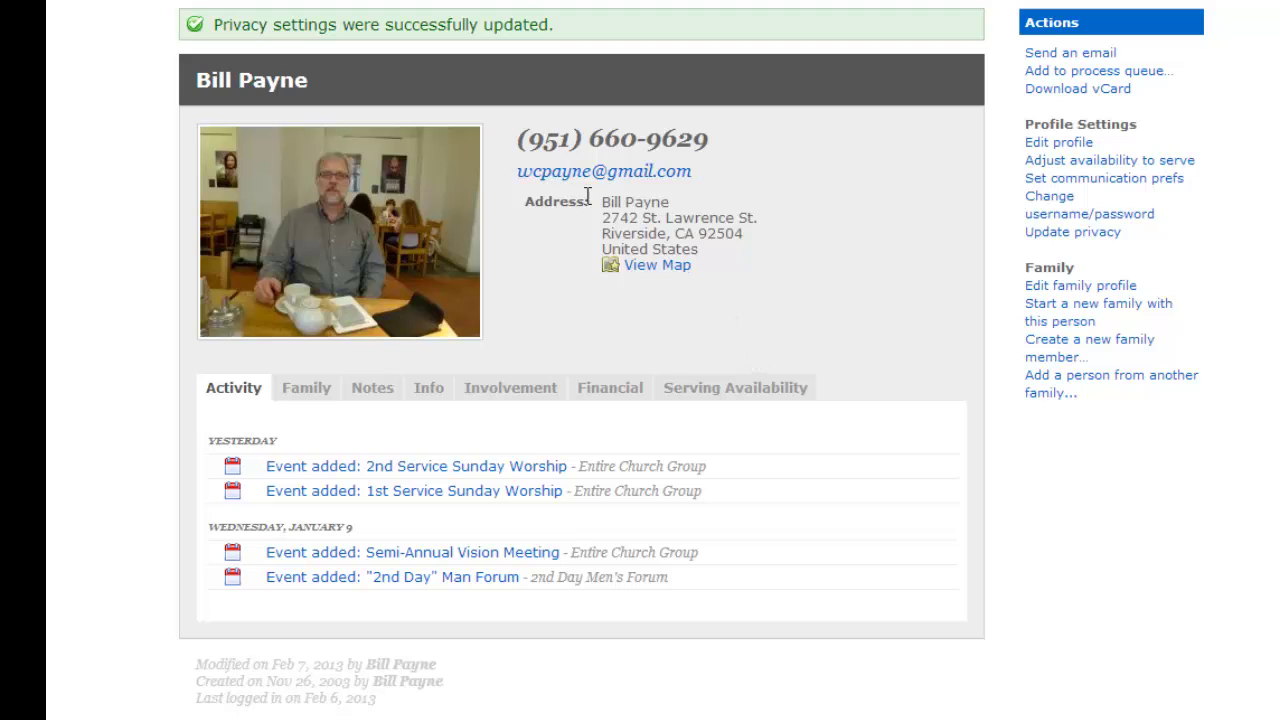
click(243, 34)
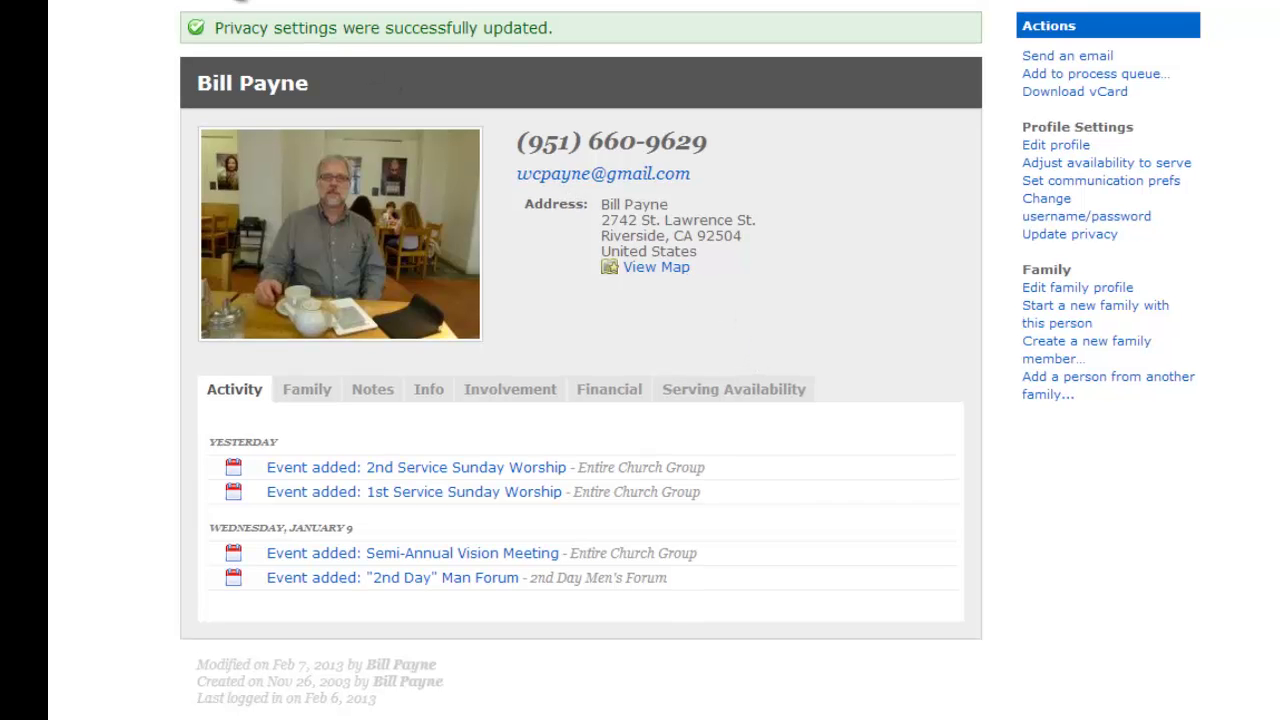